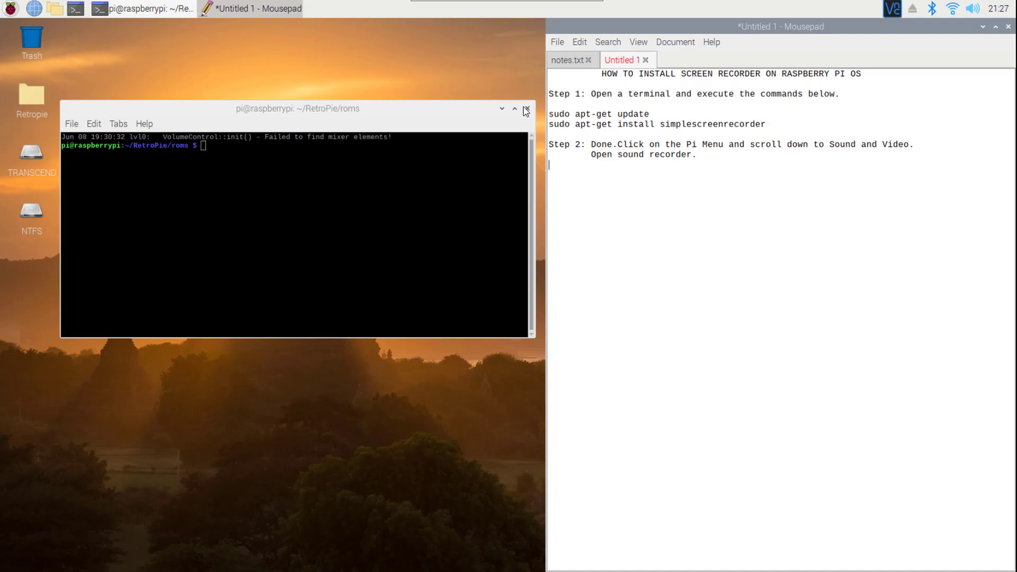
Close the old LXTerminal window, leaving the Mousepad install notes visible.
left_click(526, 110)
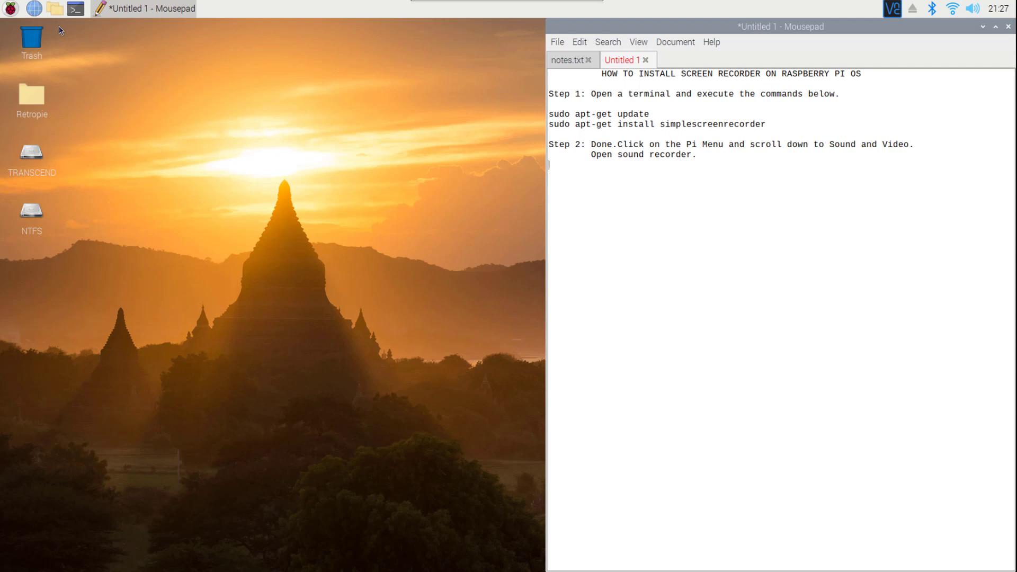
Open a new terminal, enlarge it, and select 'sudo apt-get update' in the Mousepad notes.
left_click(76, 9)
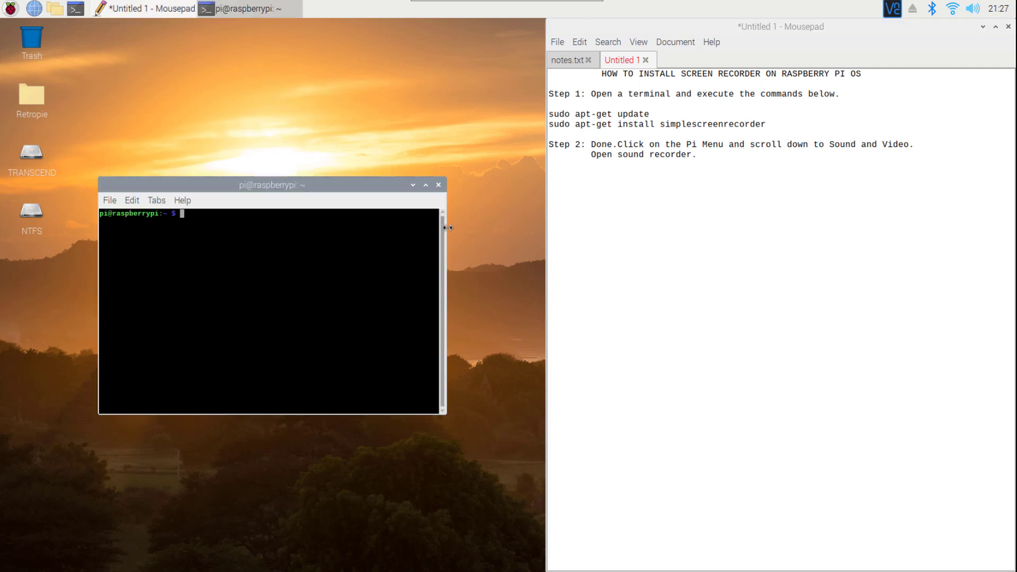
left_click_drag(447, 228, 527, 233)
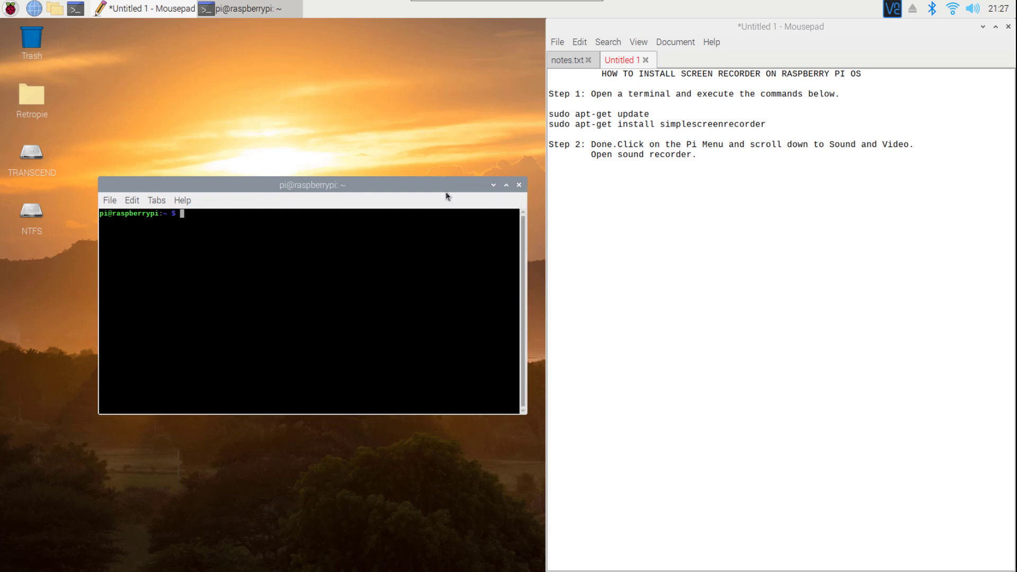
left_click_drag(415, 178, 445, 83)
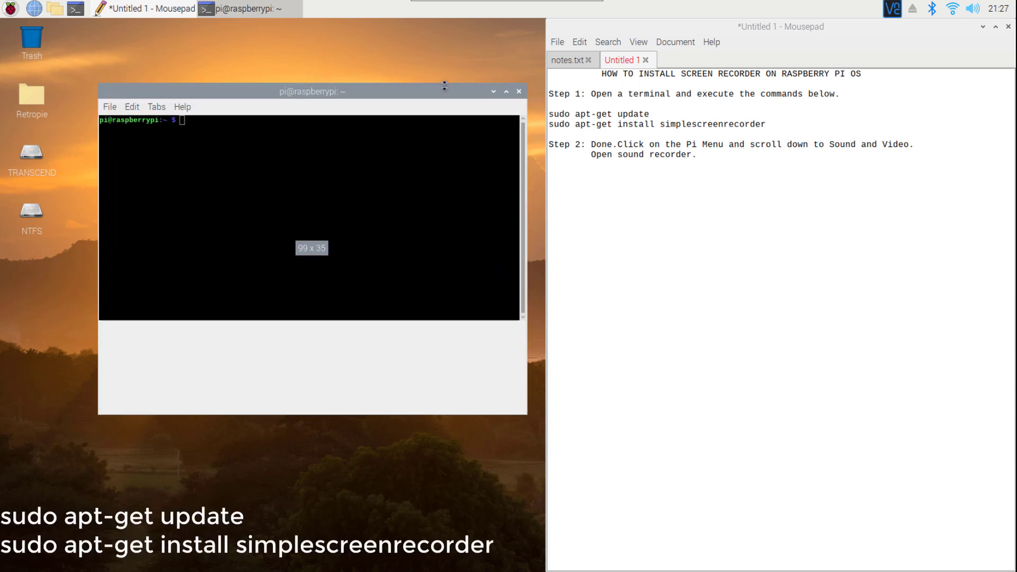
left_click_drag(529, 218, 544, 219)
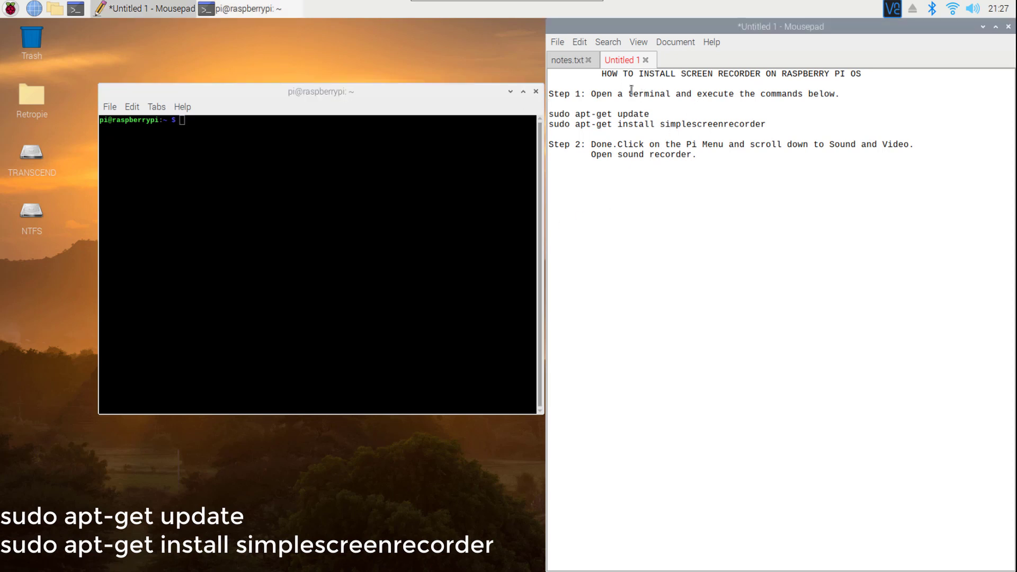
left_click_drag(650, 115, 540, 117)
key("ctrl+c")
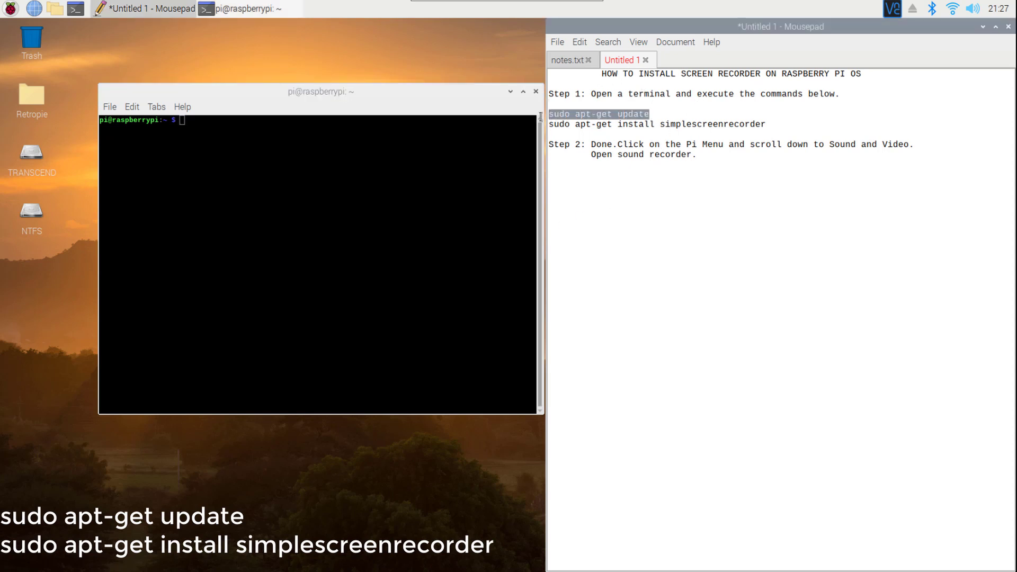
Paste and run 'sudo apt-get update', fetching 13.0 MB of package lists.
right_click(370, 180)
left_click(407, 238)
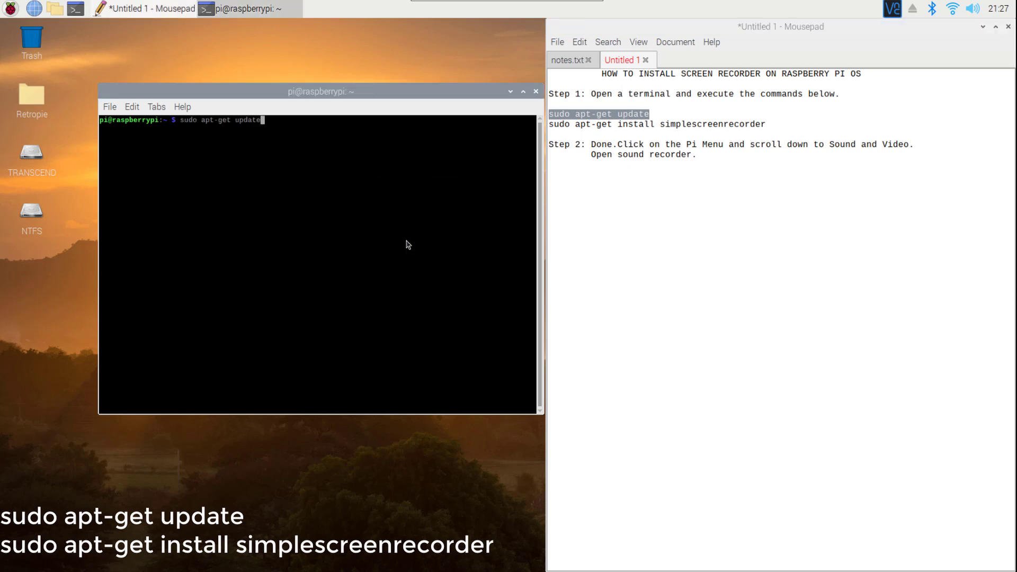
key("Return")
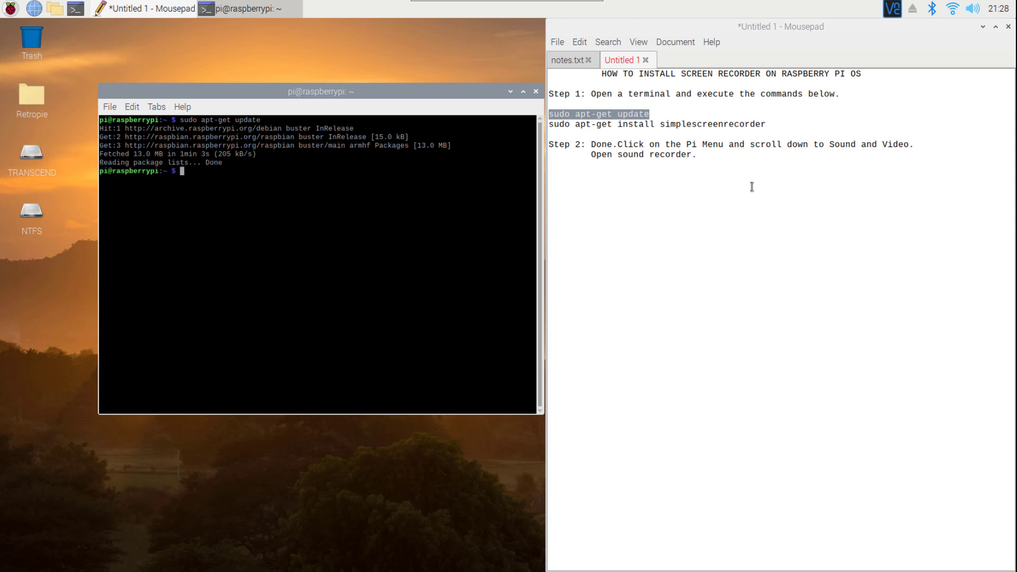
Copy the 'sudo apt-get install simplescreenrecorder' line from the Mousepad notes.
left_click(726, 117)
left_click_drag(769, 124, 551, 124)
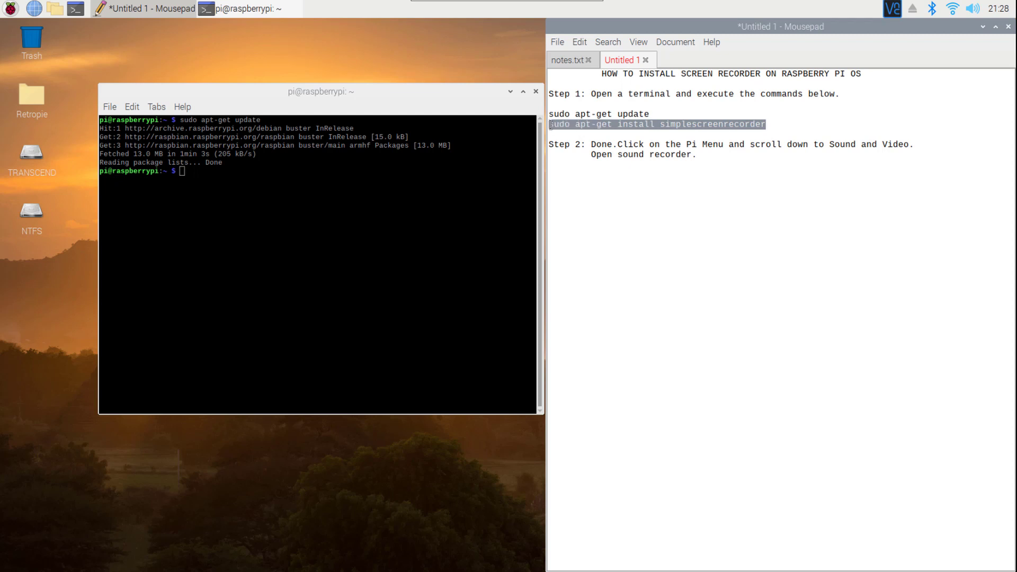
right_click(591, 127)
left_click(629, 185)
Paste and run the install command in the terminal, installing simplescreenrecorder 0.3.11-1+b1.
left_click(493, 203)
right_click(493, 203)
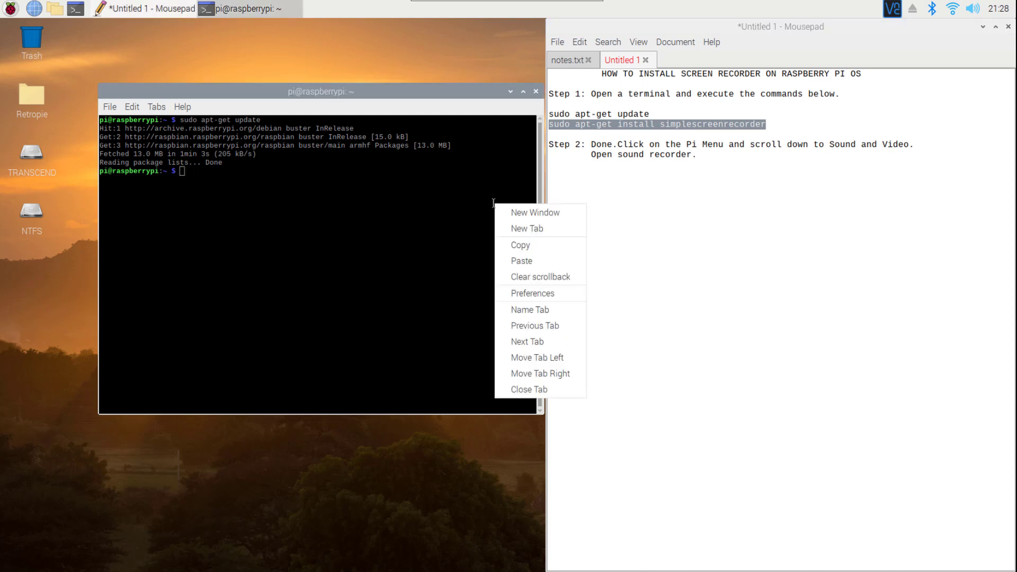
left_click(521, 260)
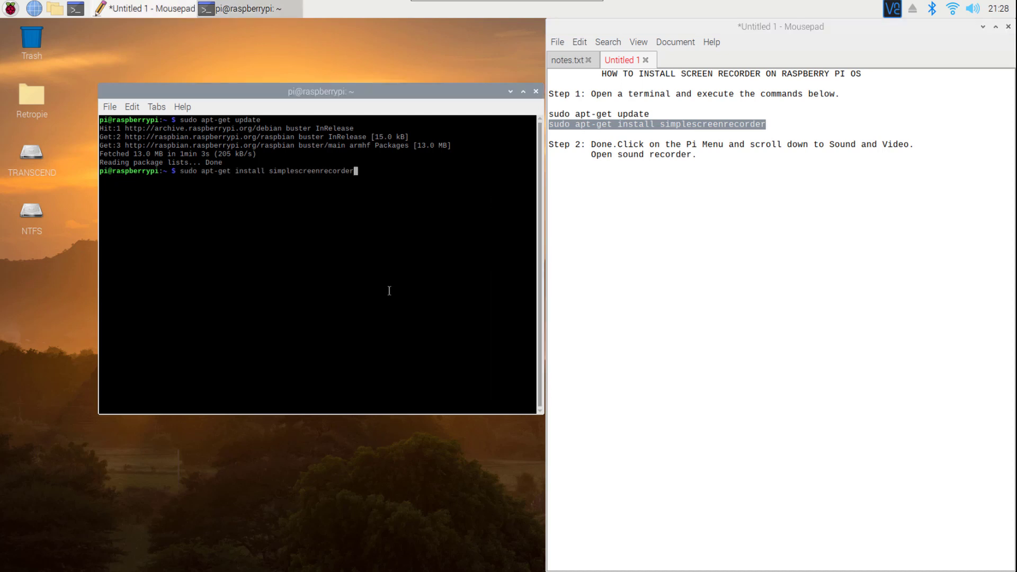
key("Return")
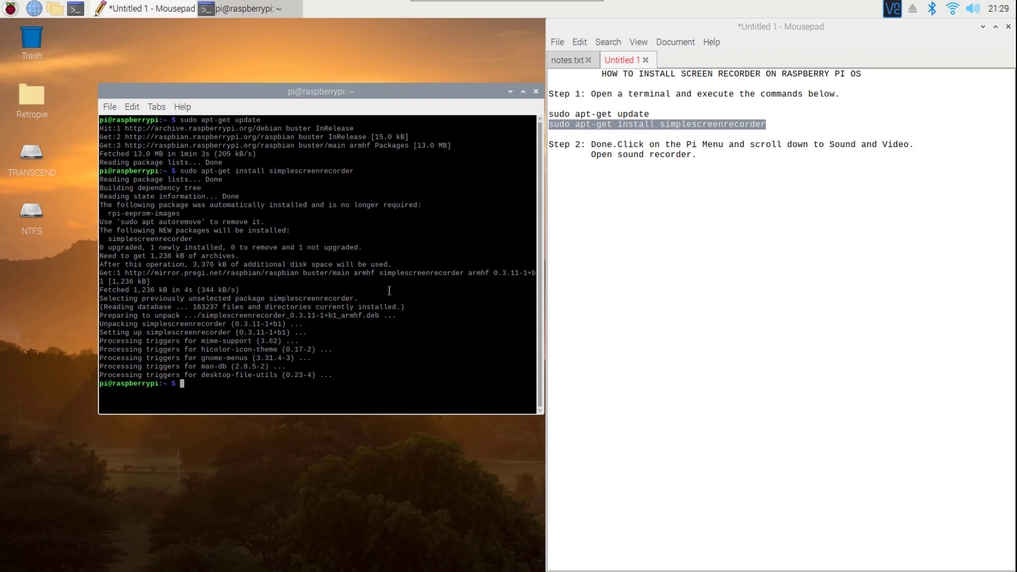
key("Return")
Launch SimpleScreenRecorder from the Raspberry Pi menu's Sound & Video submenu.
left_click(13, 15)
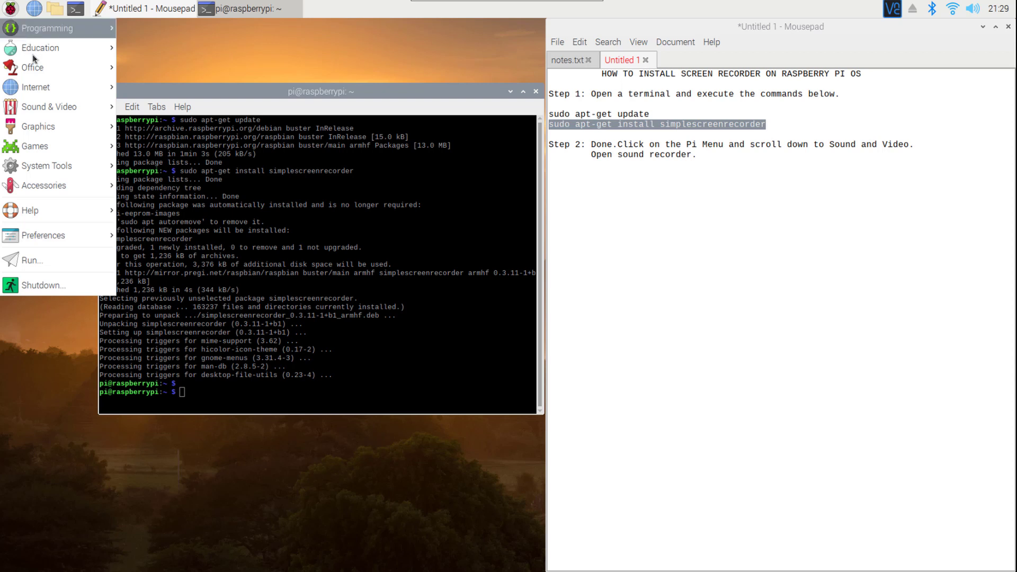
mouse_move(53, 109)
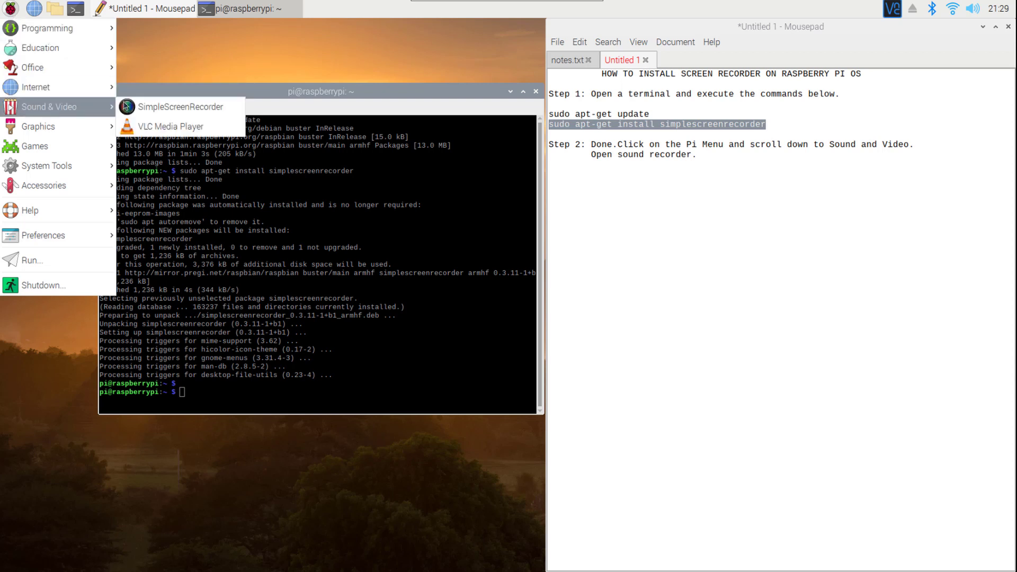
left_click(213, 110)
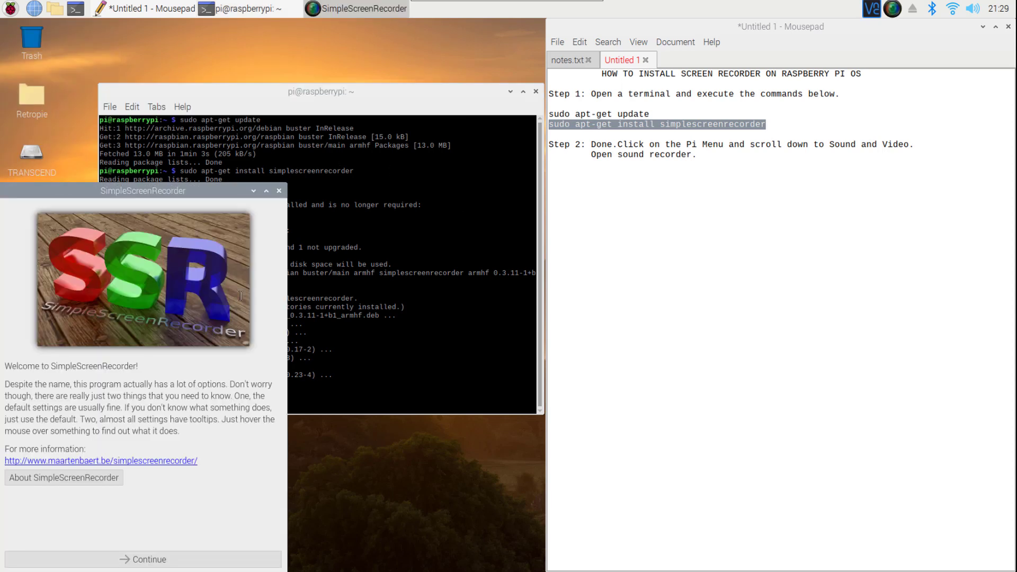
Pass the welcome page and uncheck Record audio, keeping the full 1920x1080 screen at 30 fps.
left_click(173, 566)
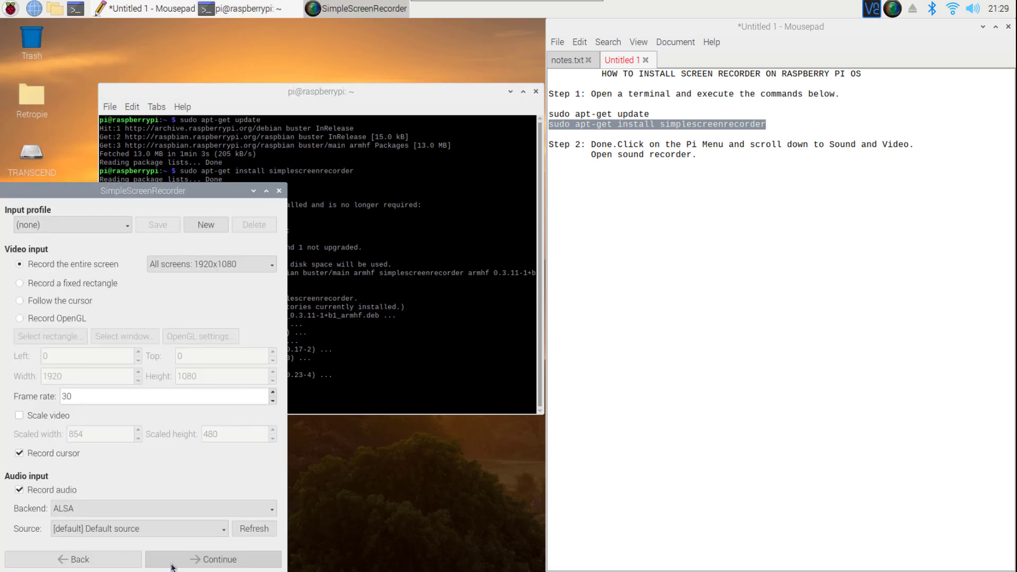
left_click(207, 225)
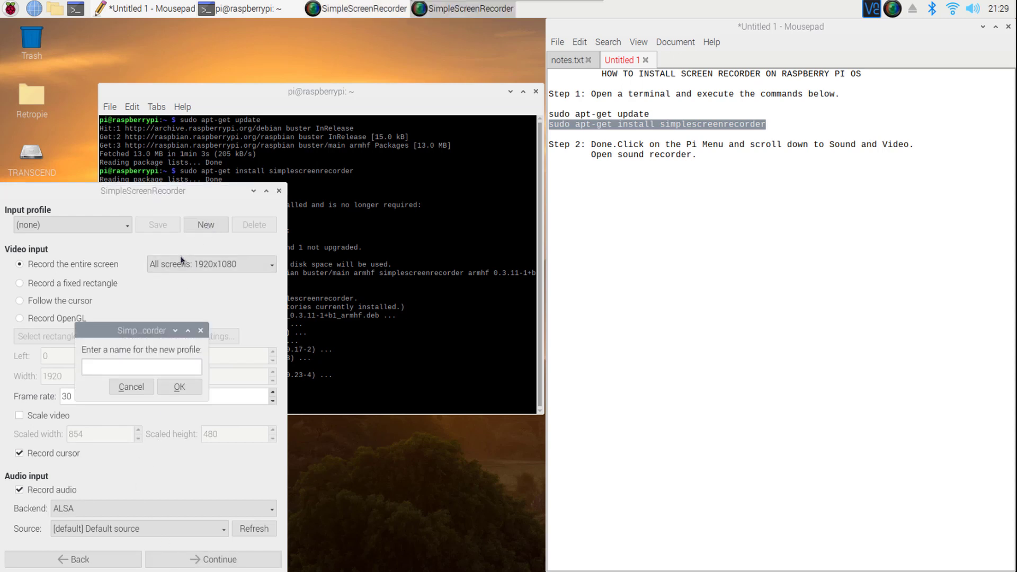
left_click(142, 390)
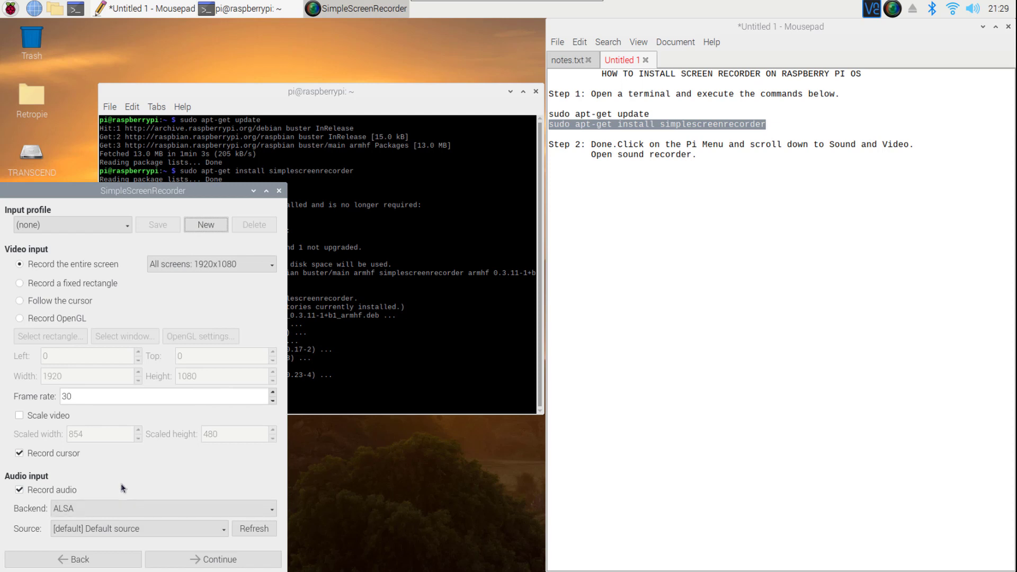
left_click(43, 490)
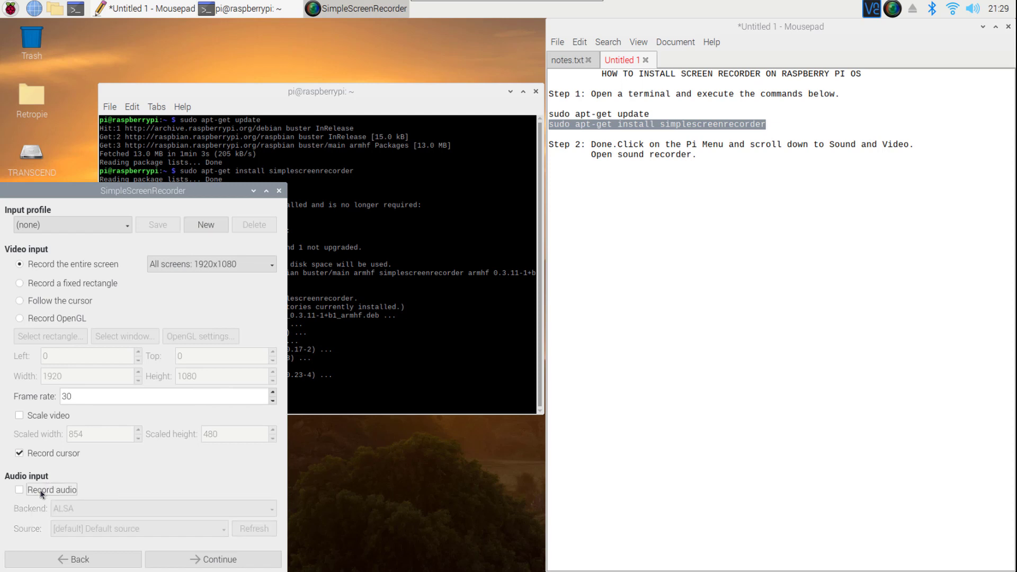
Set the output container to MP4, saving to /home/pi/Videos/simplescreenrecorder.mp4, and continue.
left_click(209, 561)
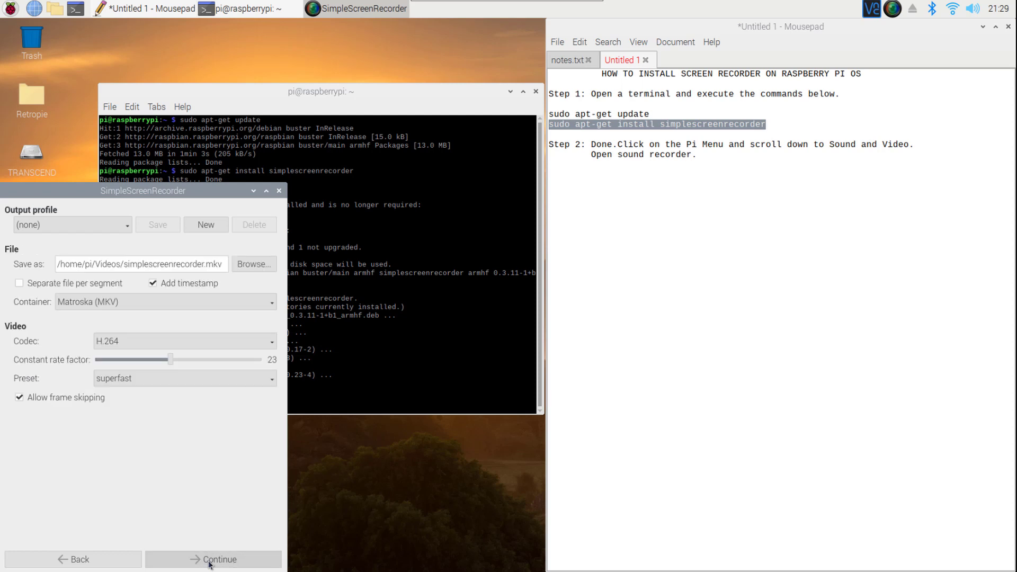
left_click(202, 301)
left_click(183, 318)
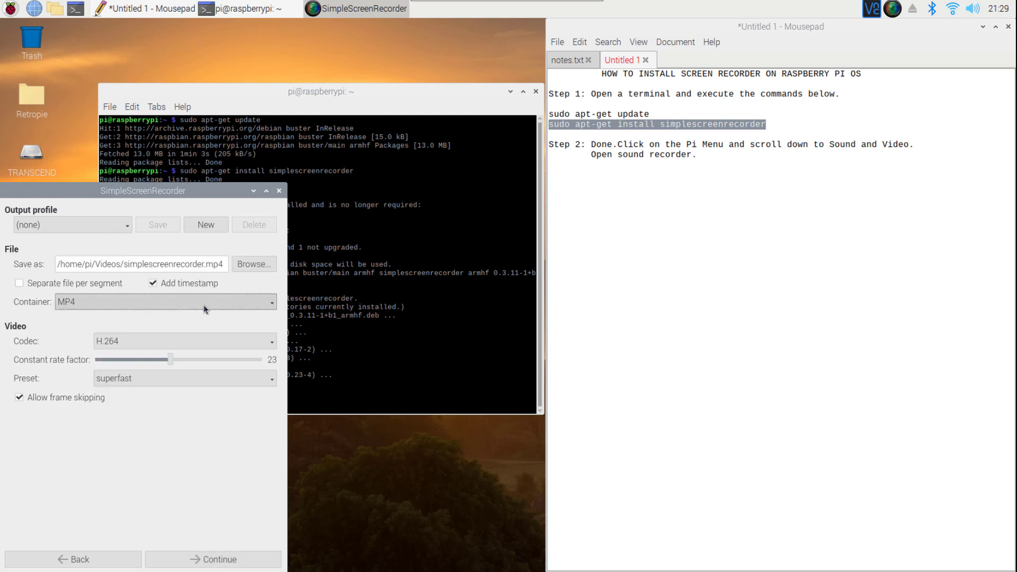
left_click(195, 561)
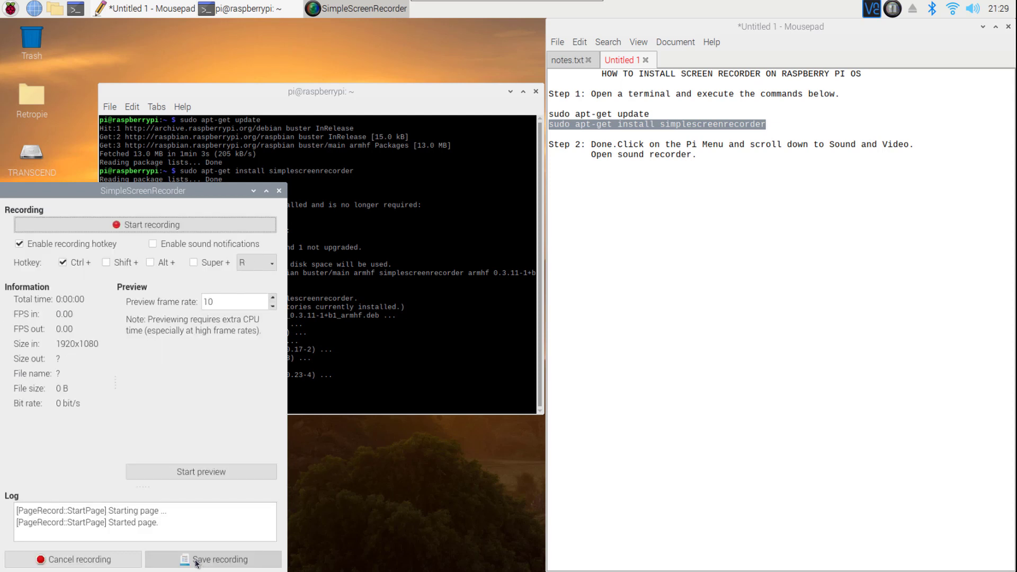
Preview and record a short screen capture, then save the recording.
left_click(180, 469)
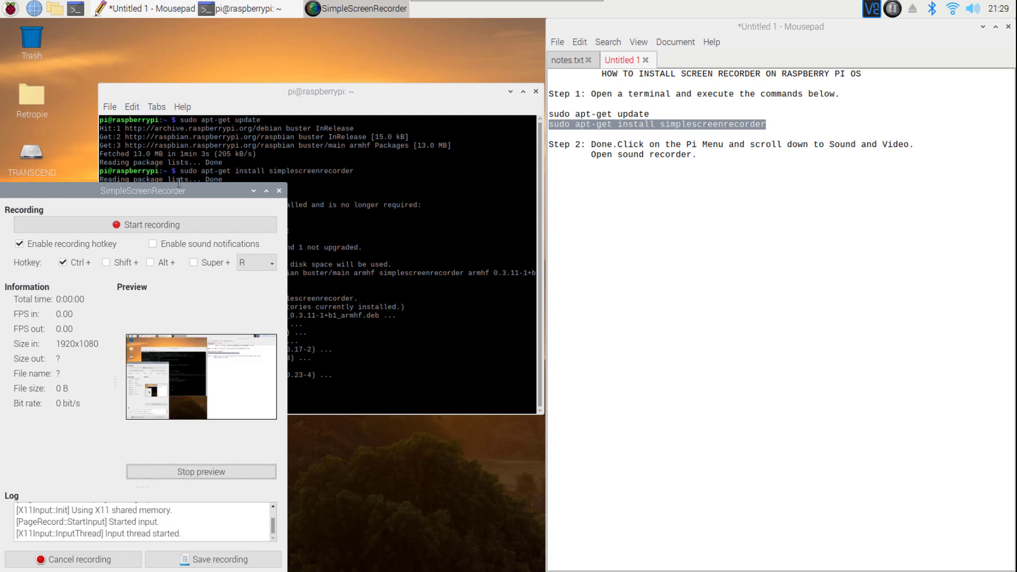
left_click(155, 223)
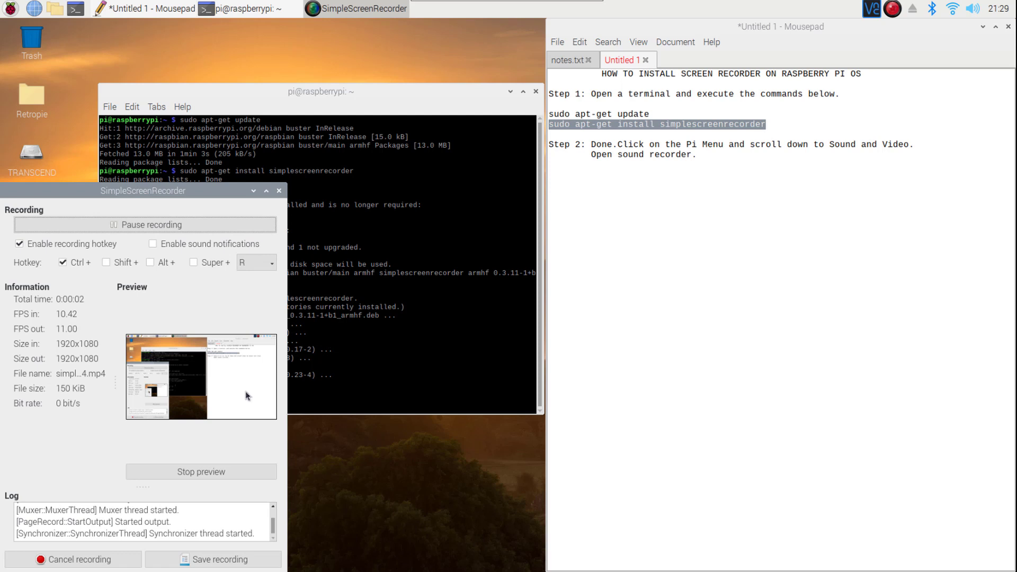
left_click(253, 191)
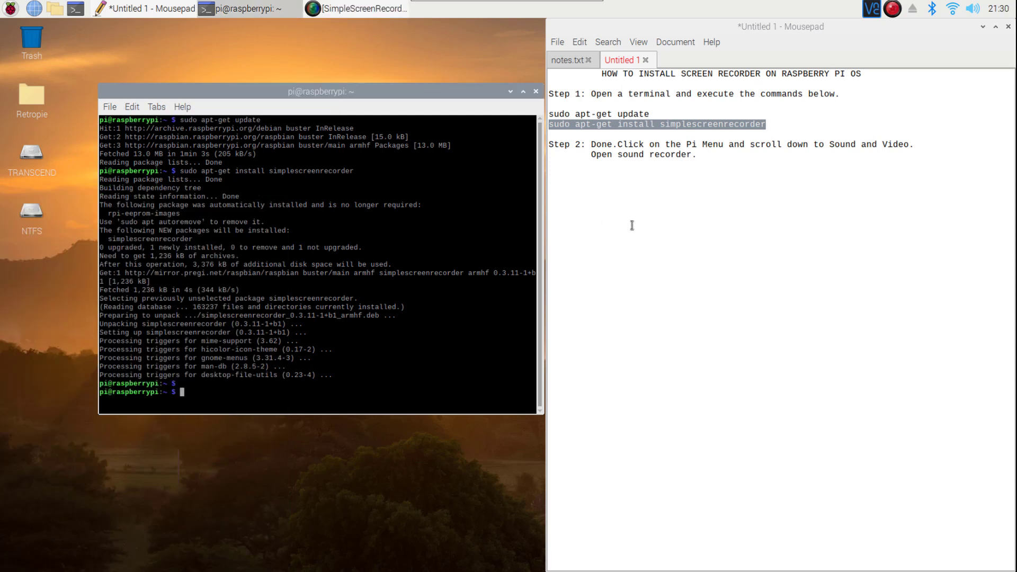
left_click(560, 197)
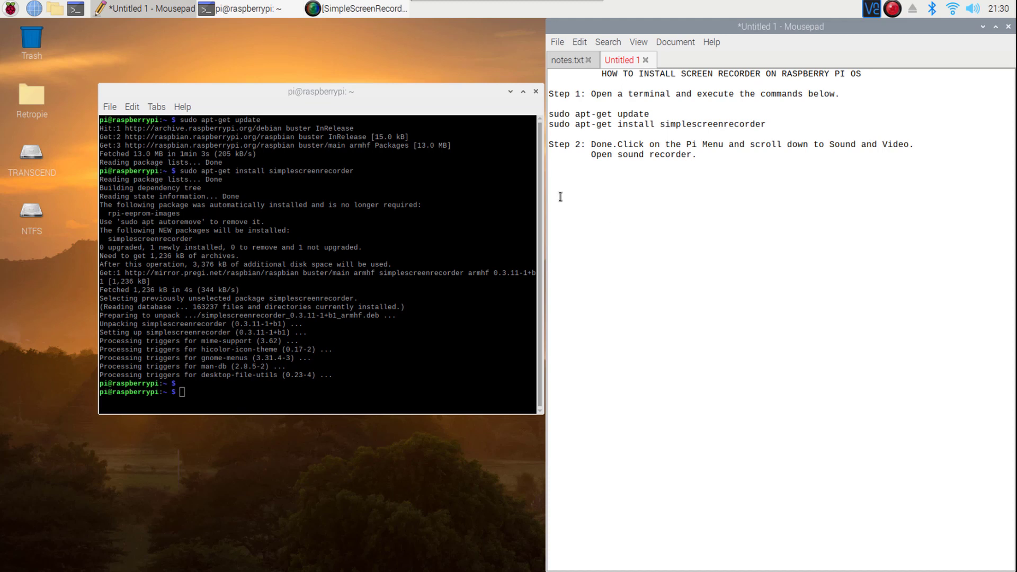
left_click(355, 10)
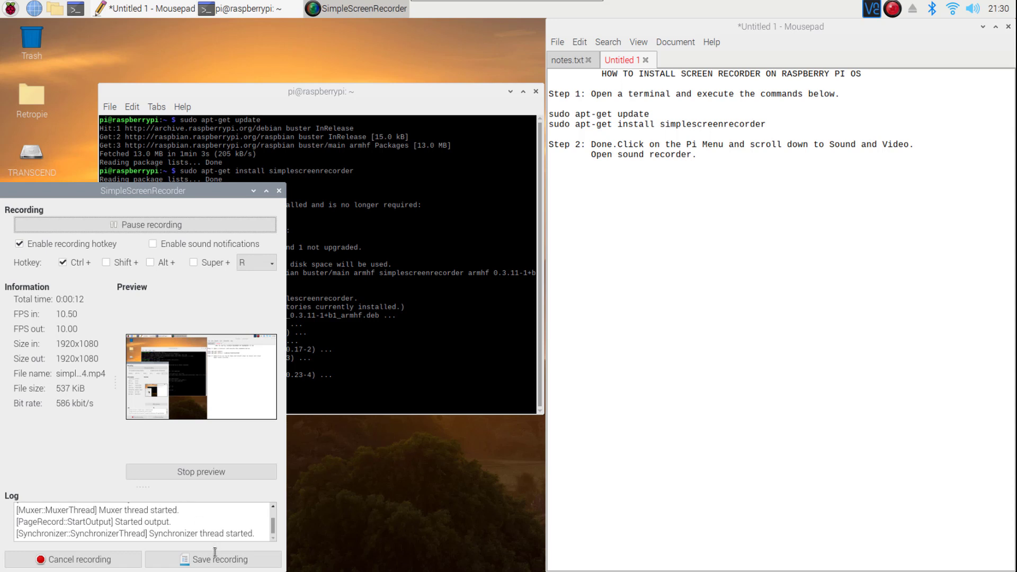
left_click(235, 566)
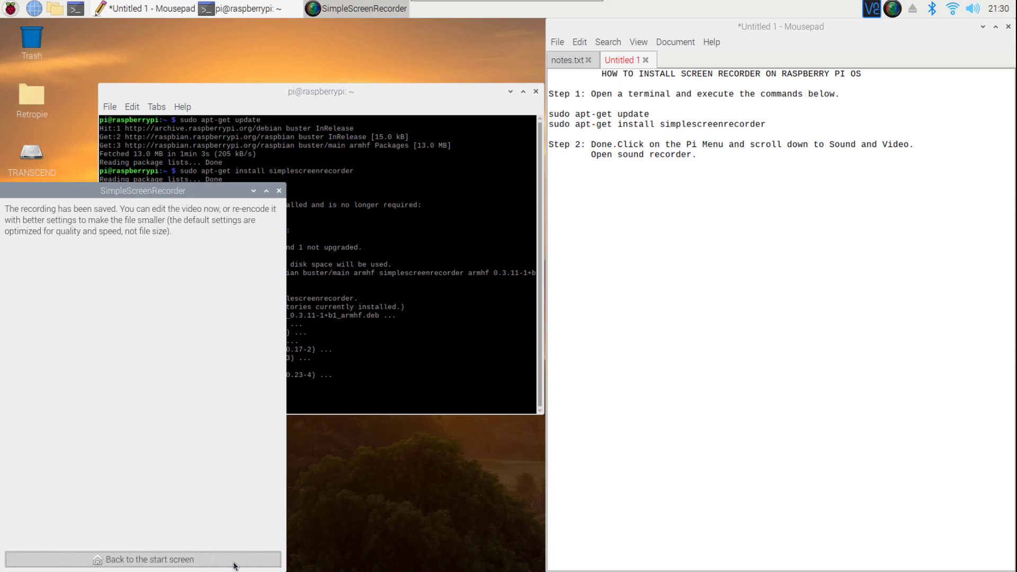
left_click(235, 566)
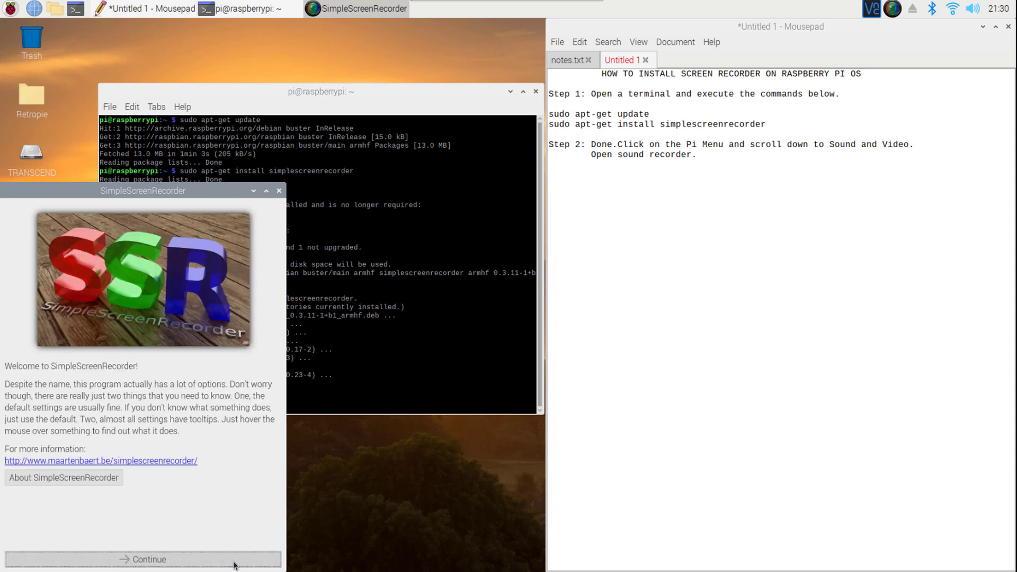
Open simplescreenrecorder-2020-06-08_21.29.54.mp4 from /home/pi/Videos in the file manager.
left_click(56, 9)
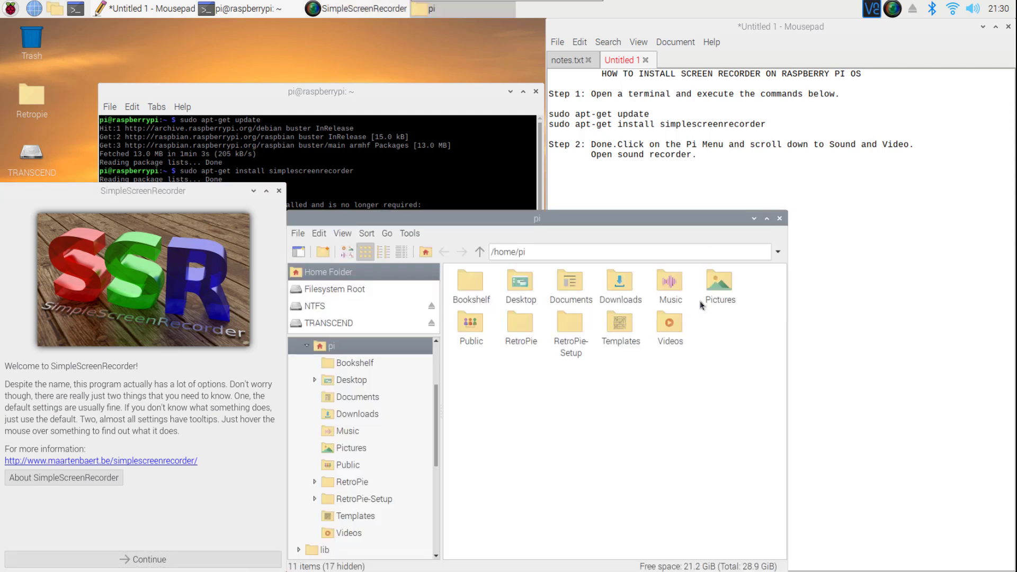
double_click(669, 330)
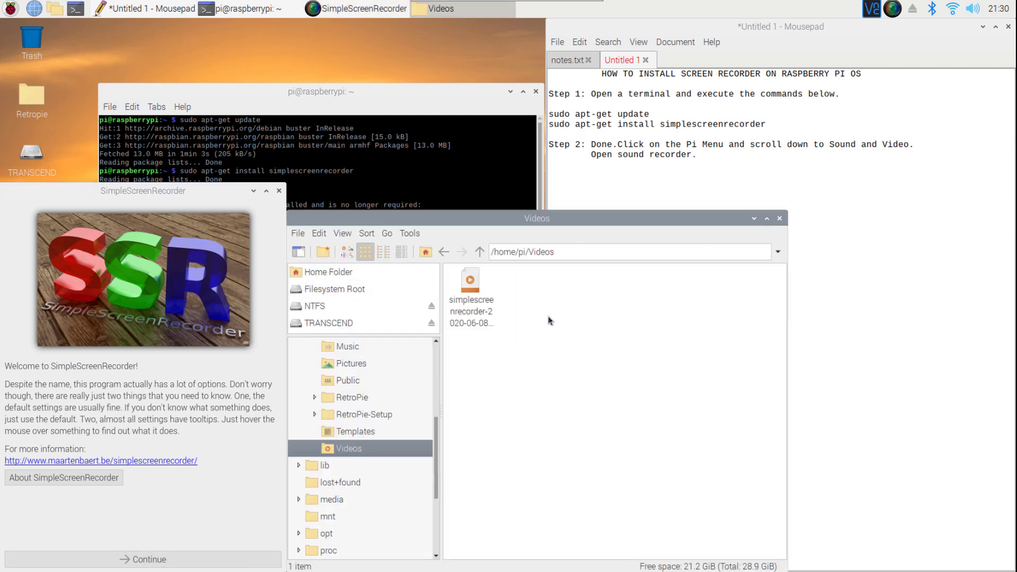
double_click(474, 290)
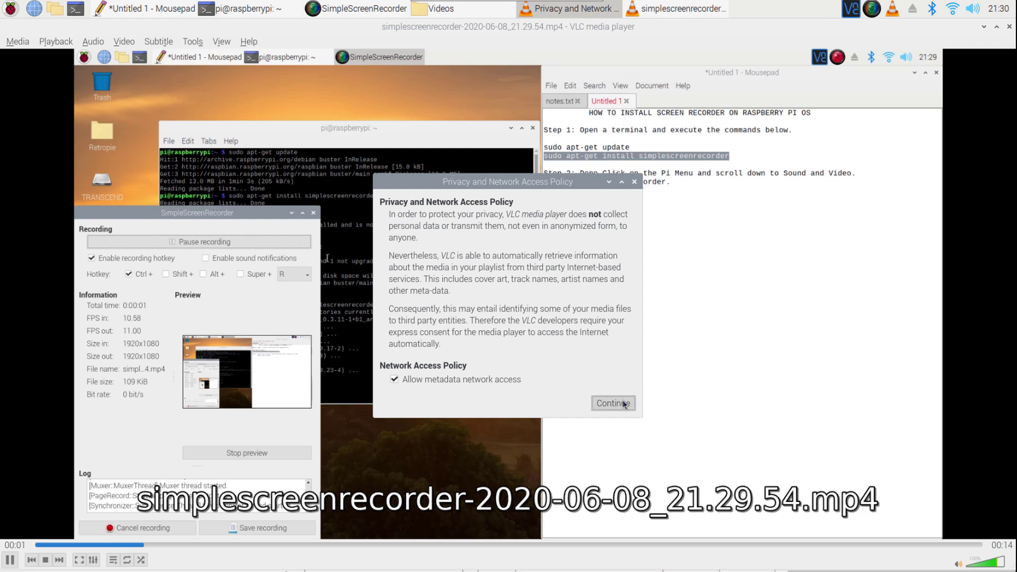
Accept VLC's privacy and network access notice so the 0:14 recording plays.
left_click(614, 402)
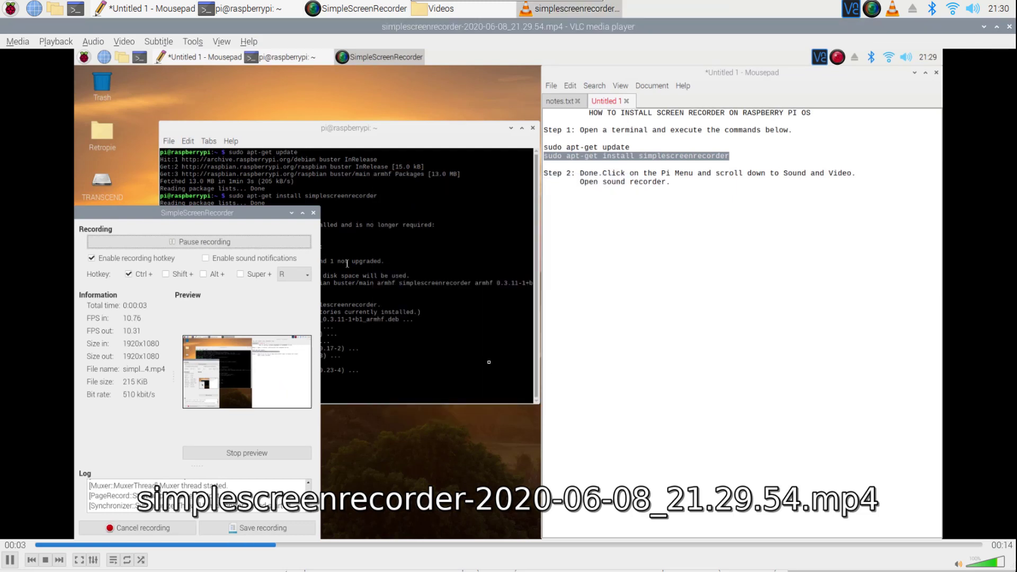